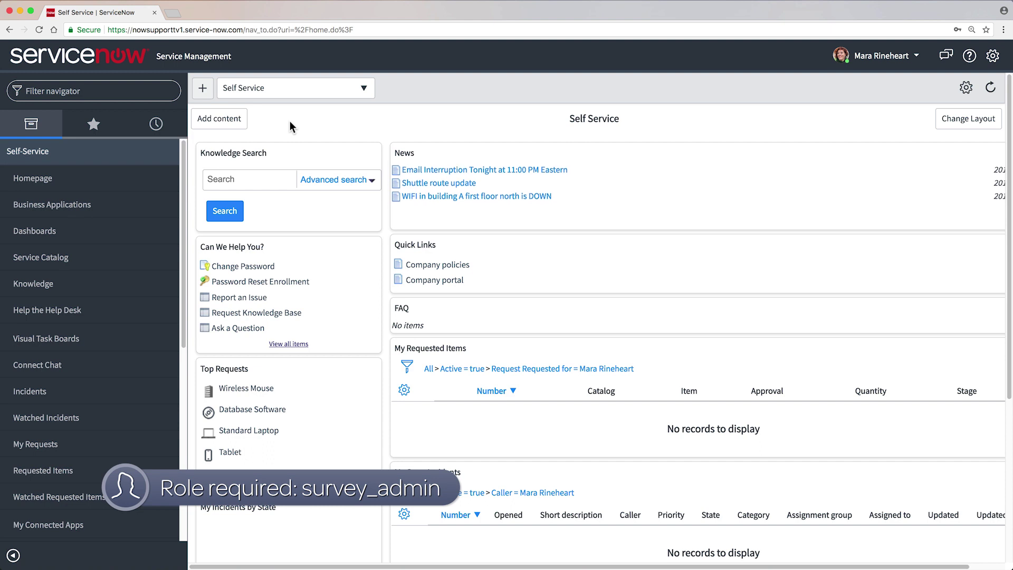
In Survey Designer, add Choice, Scale and Ranking questions to a new survey.
click(160, 93)
text(survey)
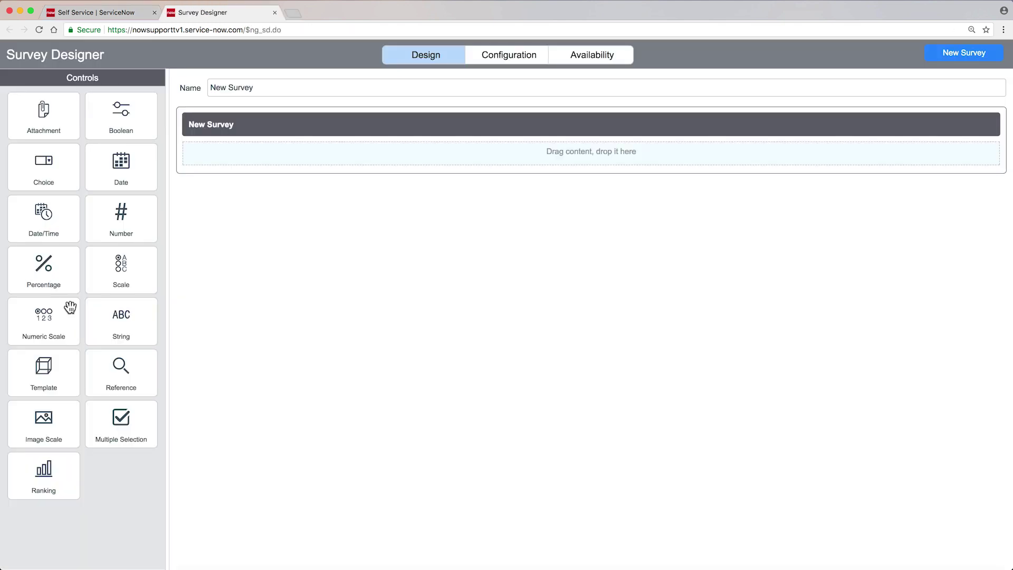
drag(44, 166, 230, 182)
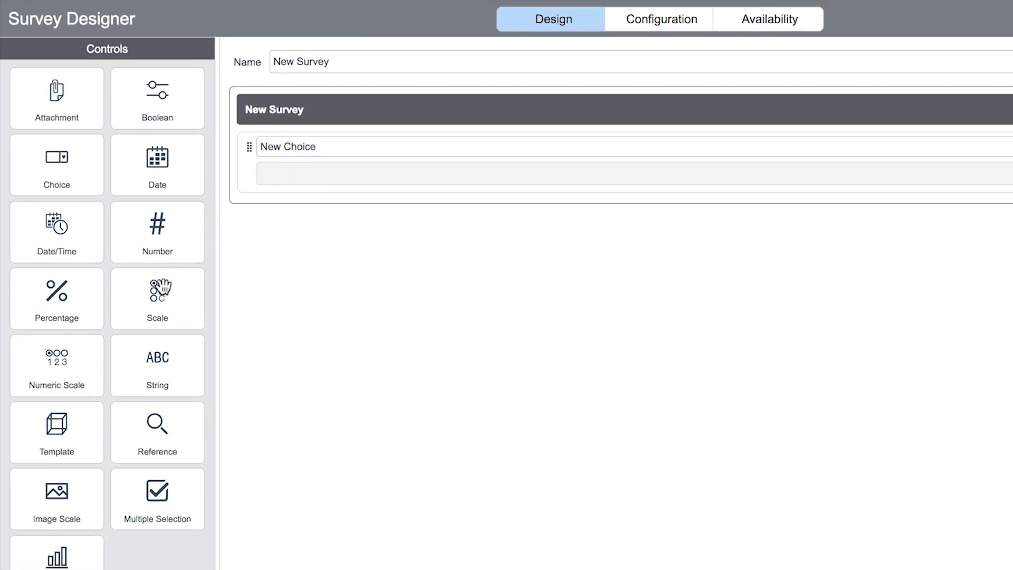
drag(161, 288, 326, 193)
drag(57, 559, 246, 432)
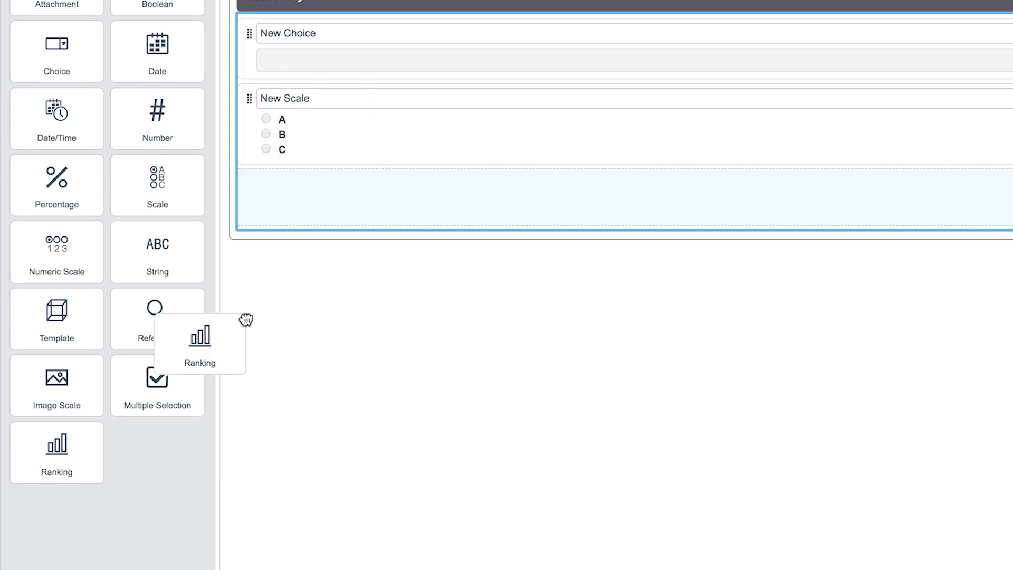
drag(246, 319, 357, 228)
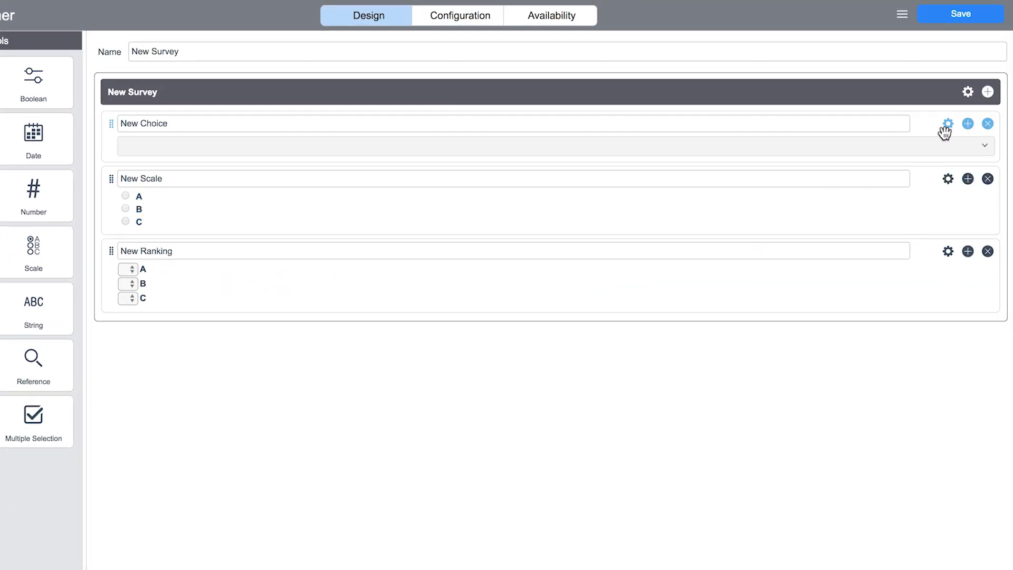
Review the New Choice question's settings and bring up the survey's save and load menu.
click(946, 127)
scroll(904, 95, down, 5)
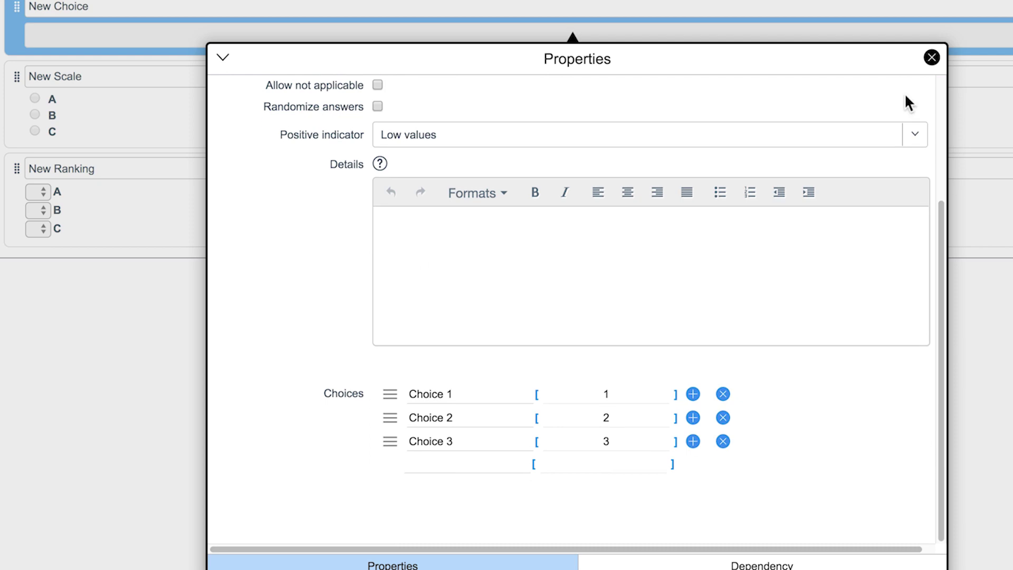
click(933, 58)
click(870, 53)
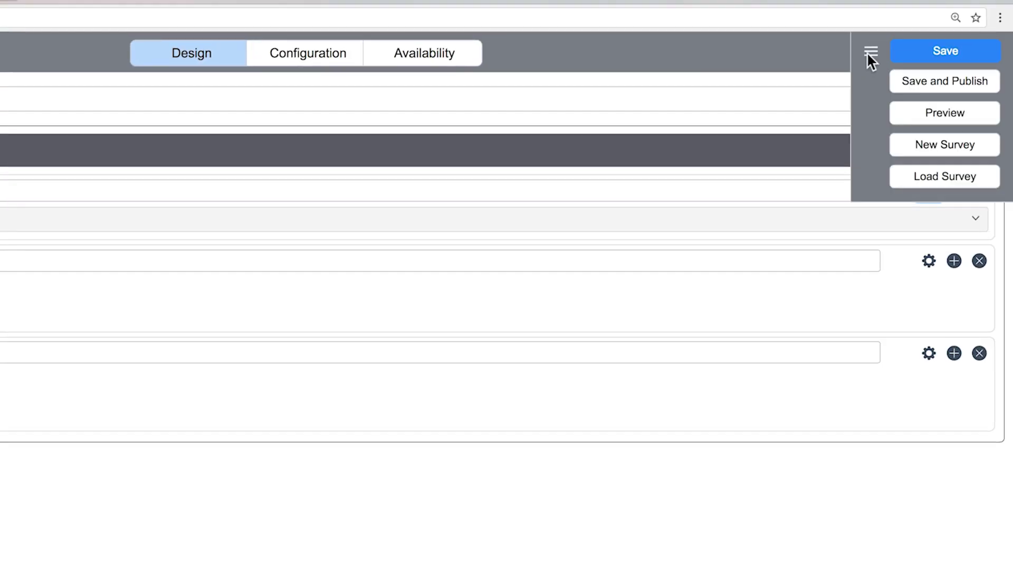
Discard the new survey and load the Customer Satisfaction Survey instead.
click(910, 167)
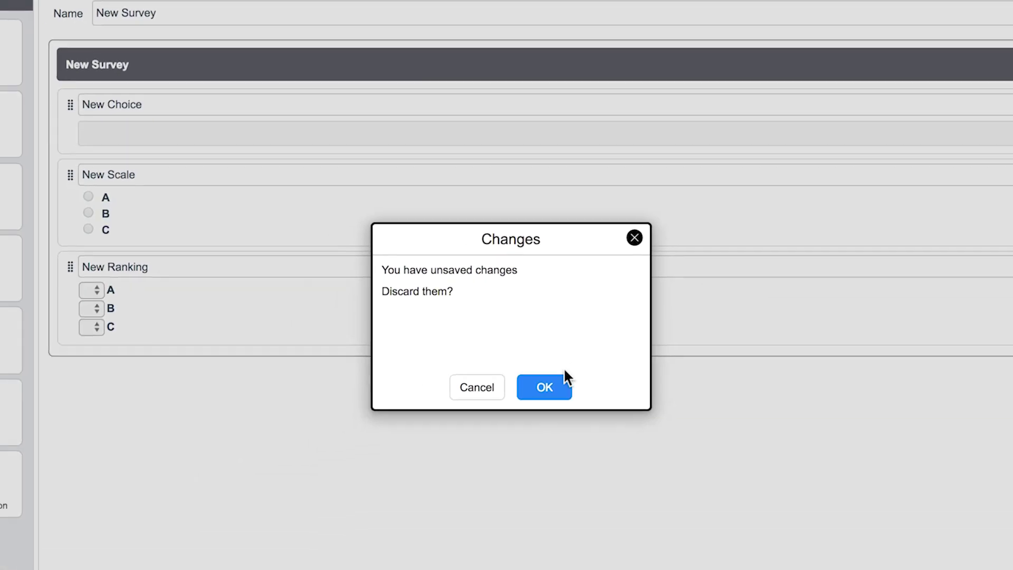
click(562, 375)
click(562, 315)
text(Customer)
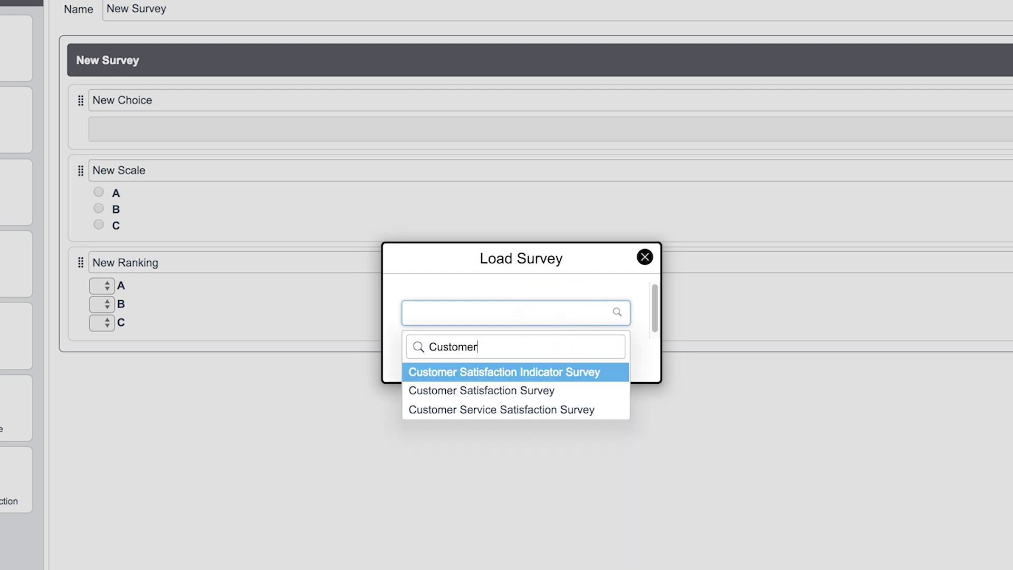
key(Down)
key(Return)
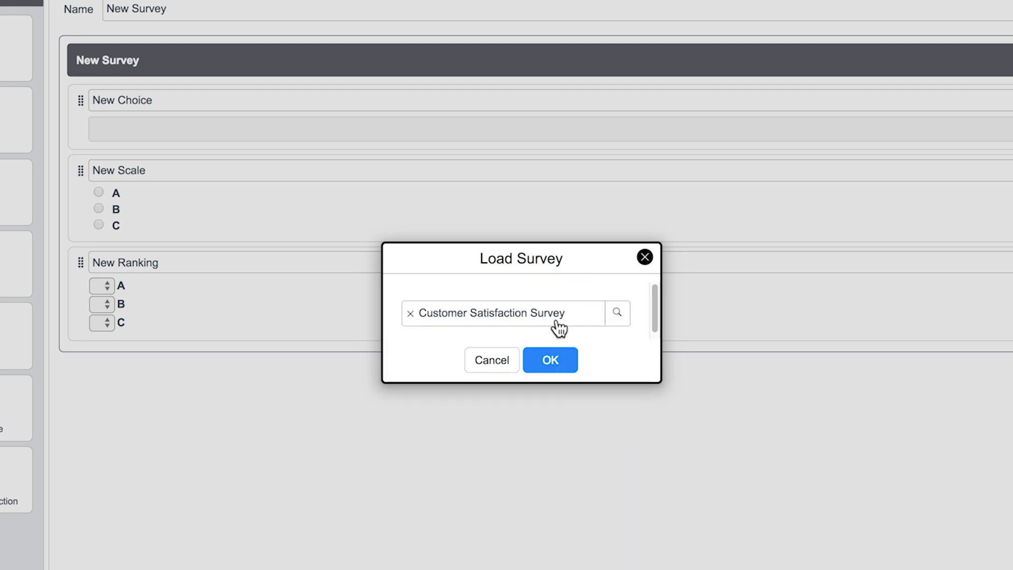
click(551, 363)
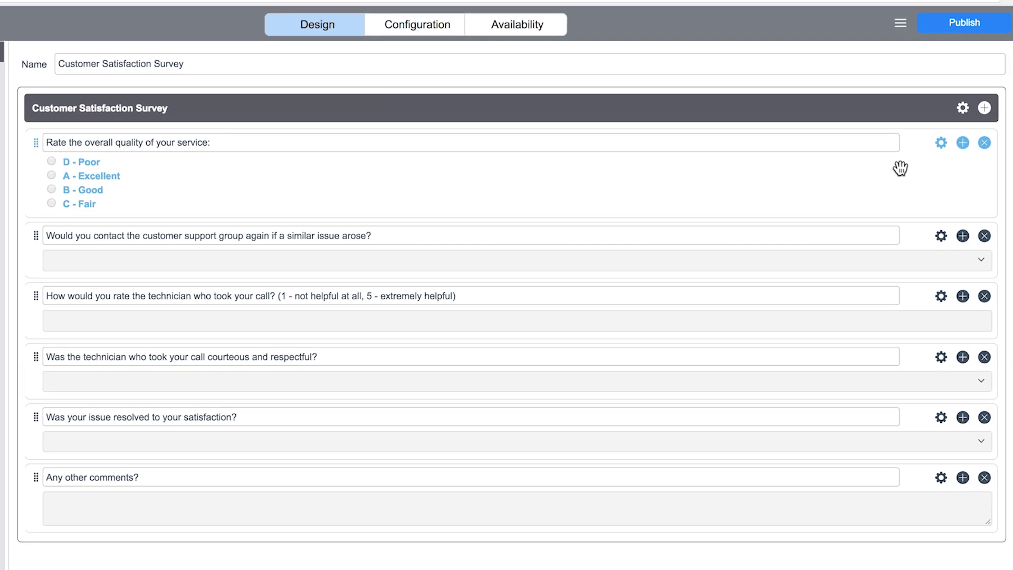
Move D - Poor to the bottom of the overall-quality question's choices.
click(939, 151)
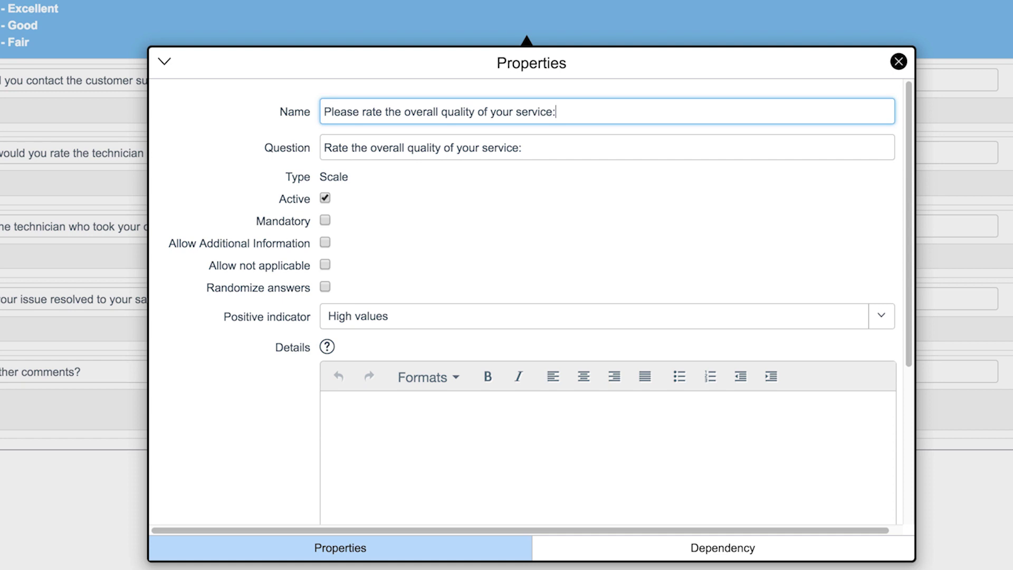
scroll(889, 92, down, 5)
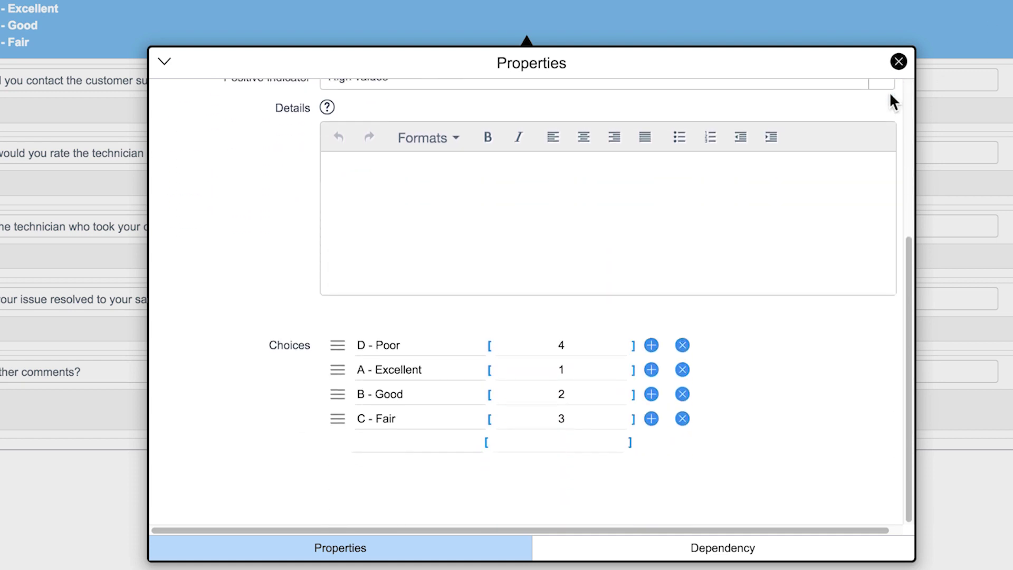
drag(338, 345, 345, 453)
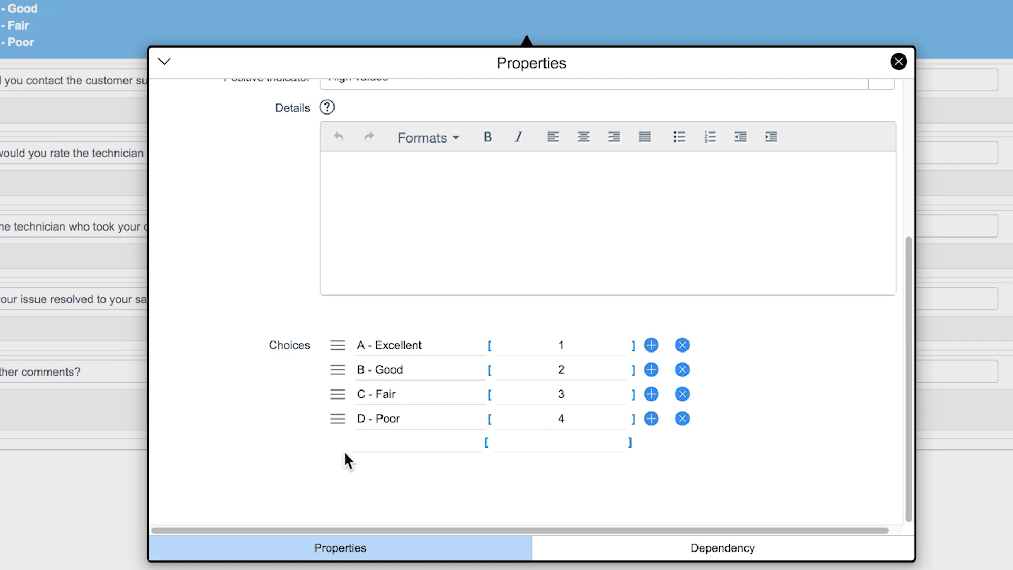
click(898, 59)
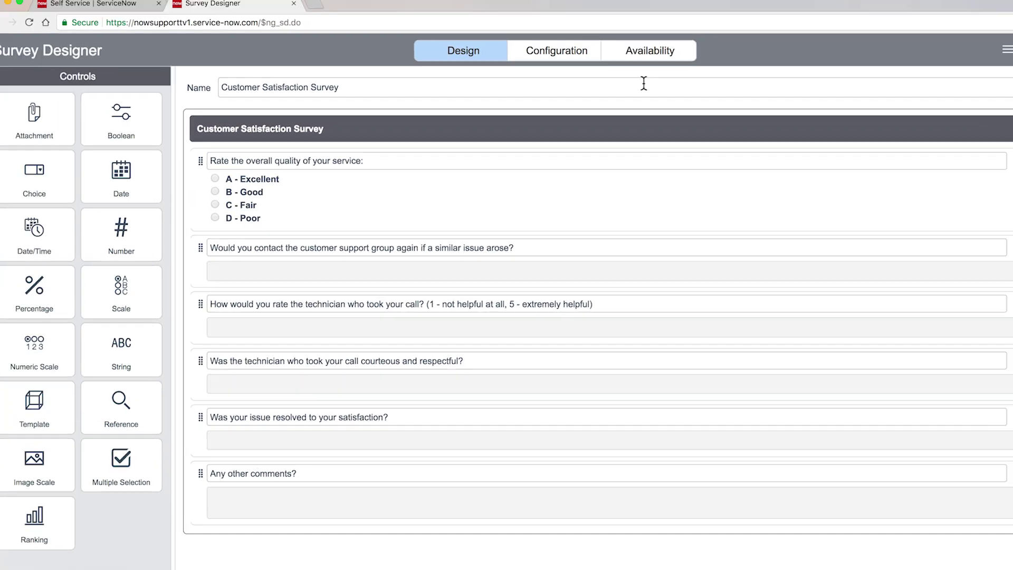
Review Configuration and Availability, keep access set to Anyone, and save the survey.
click(590, 63)
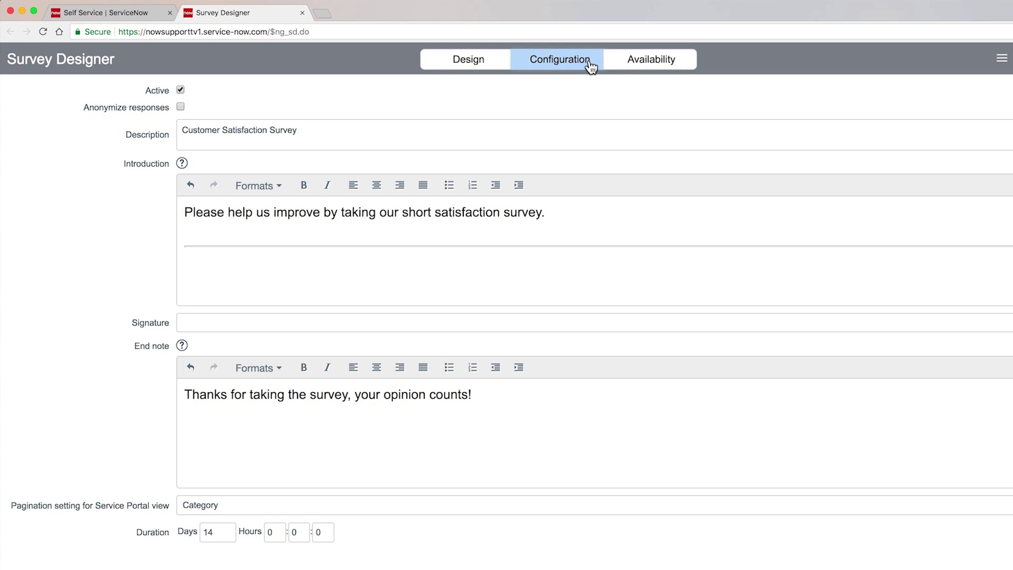
click(632, 64)
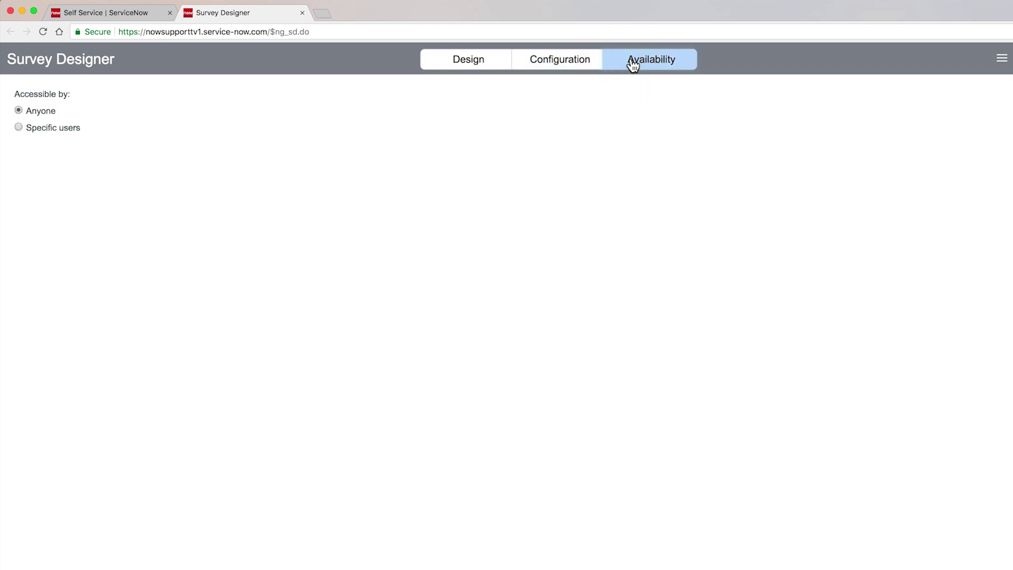
click(18, 127)
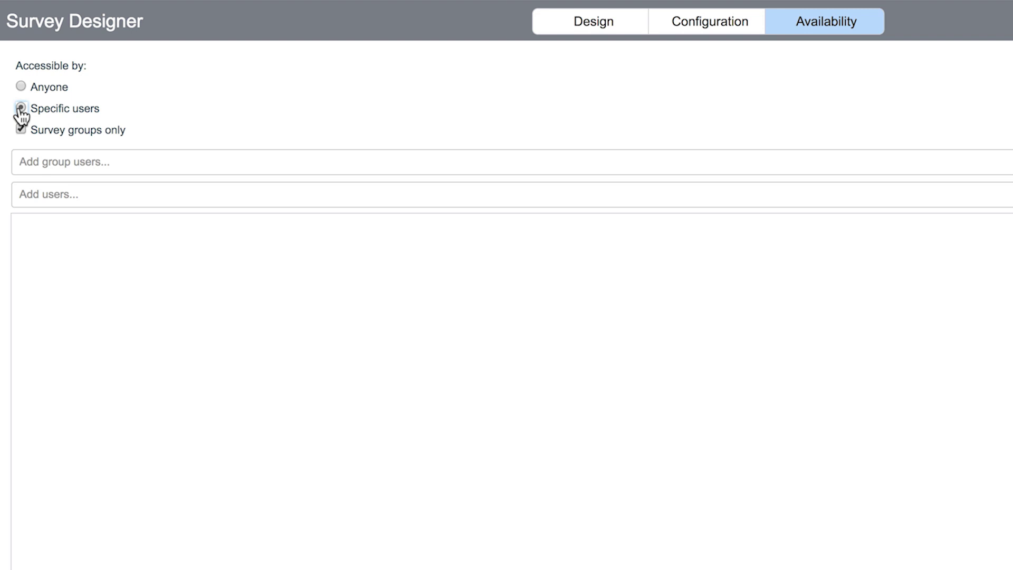
click(21, 87)
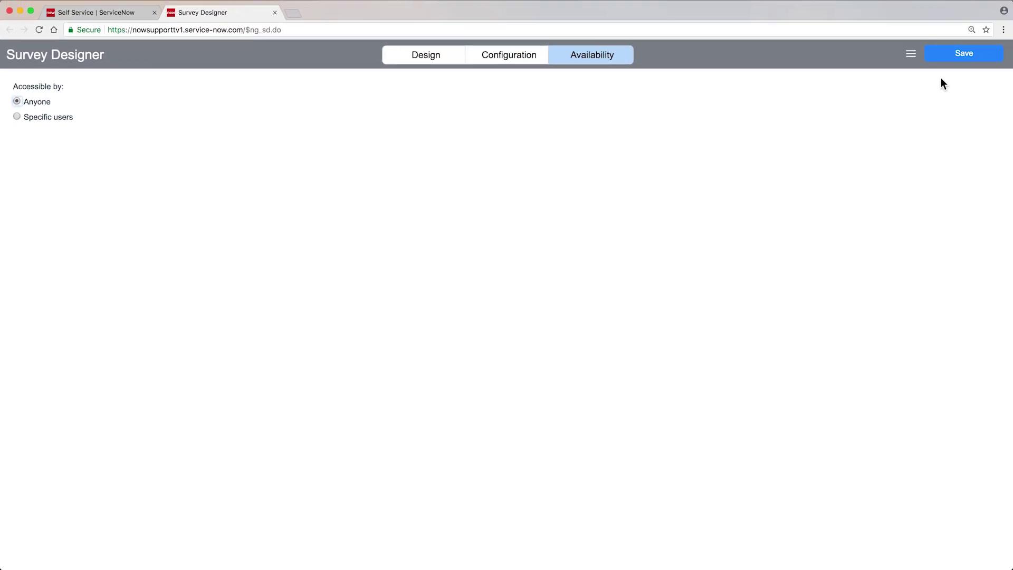
click(977, 56)
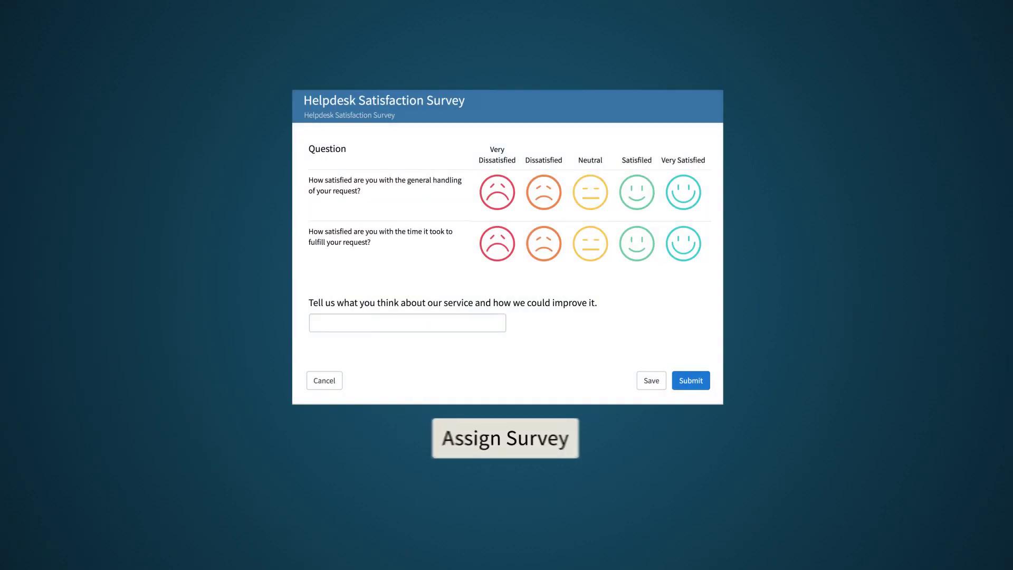
Open Survey > View Surveys to list the ten active surveys.
click(506, 441)
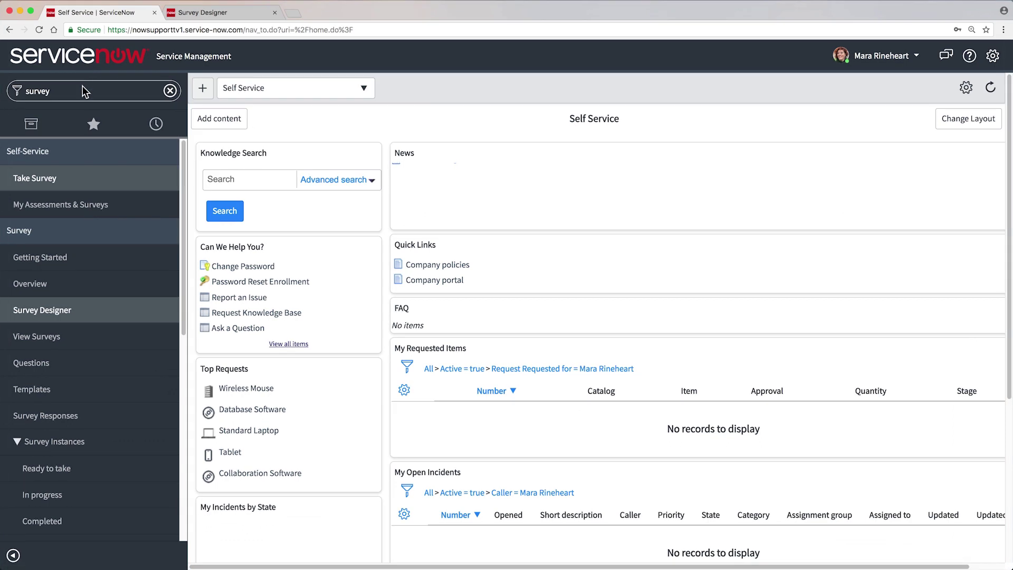
click(37, 336)
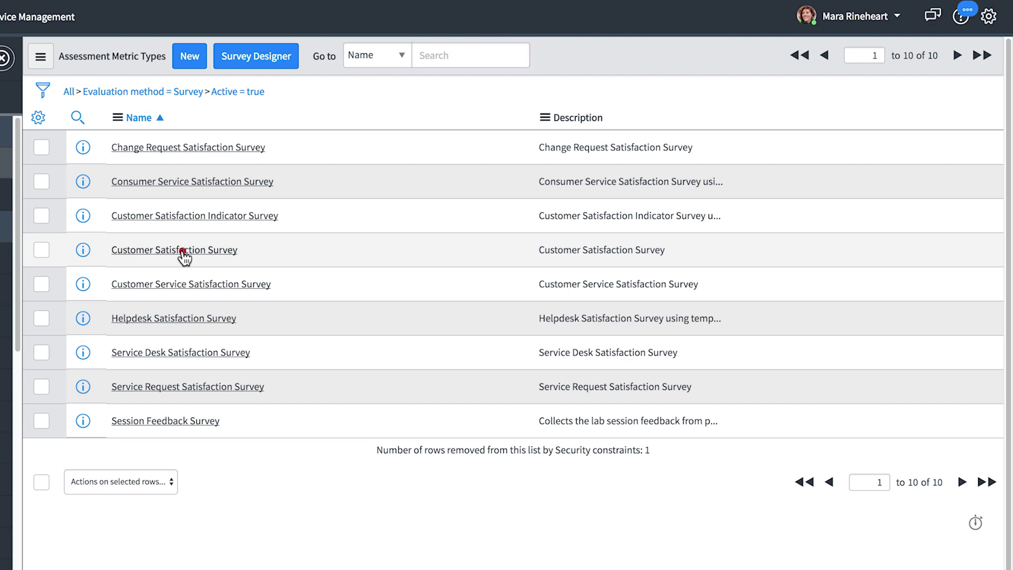
Open the Customer Satisfaction Survey definition and publish it.
click(183, 251)
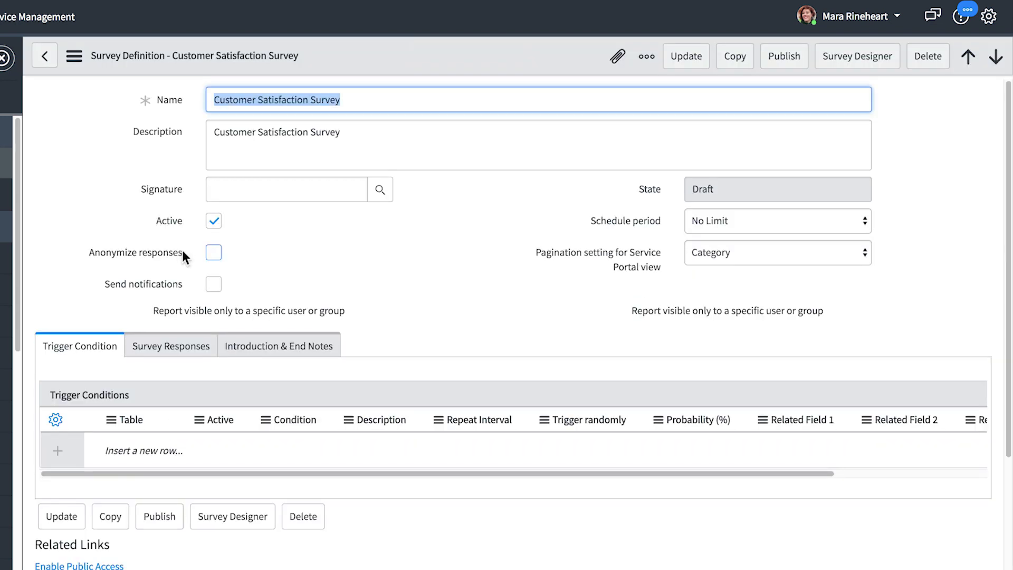
scroll(183, 252, down, 5)
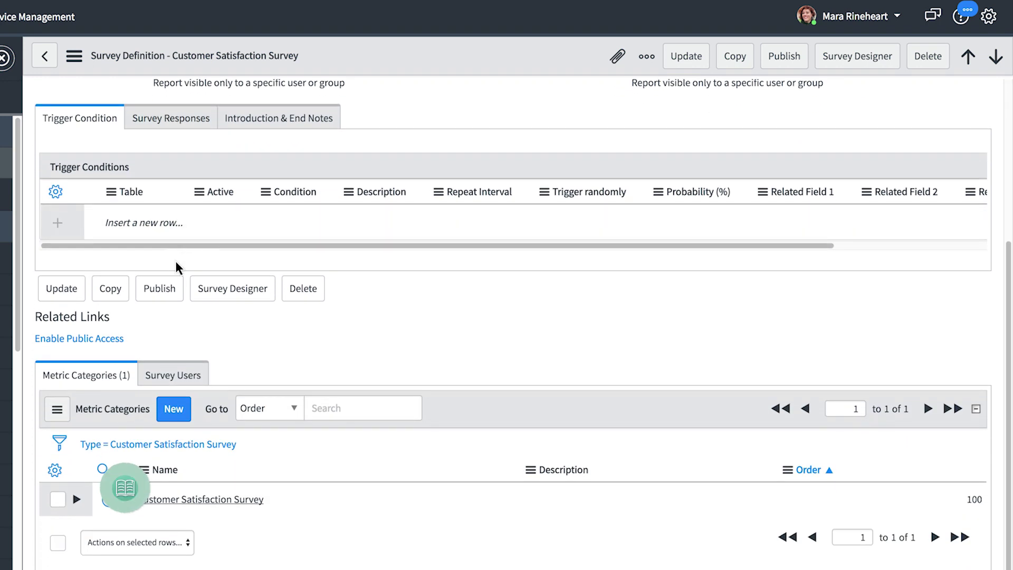
click(157, 291)
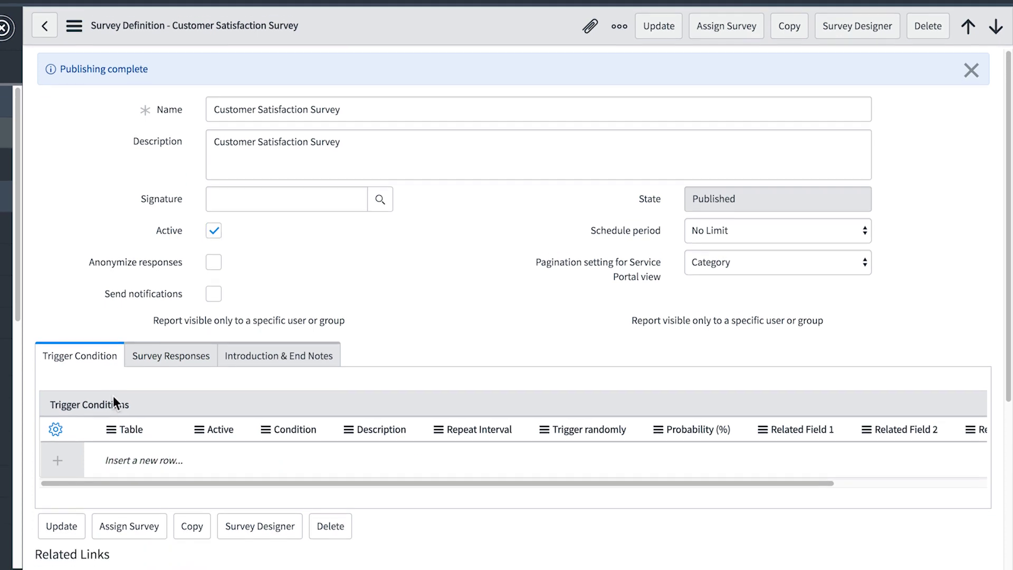
Assign the survey to the first matching assessor and create the survey instance.
click(117, 534)
text(fr)
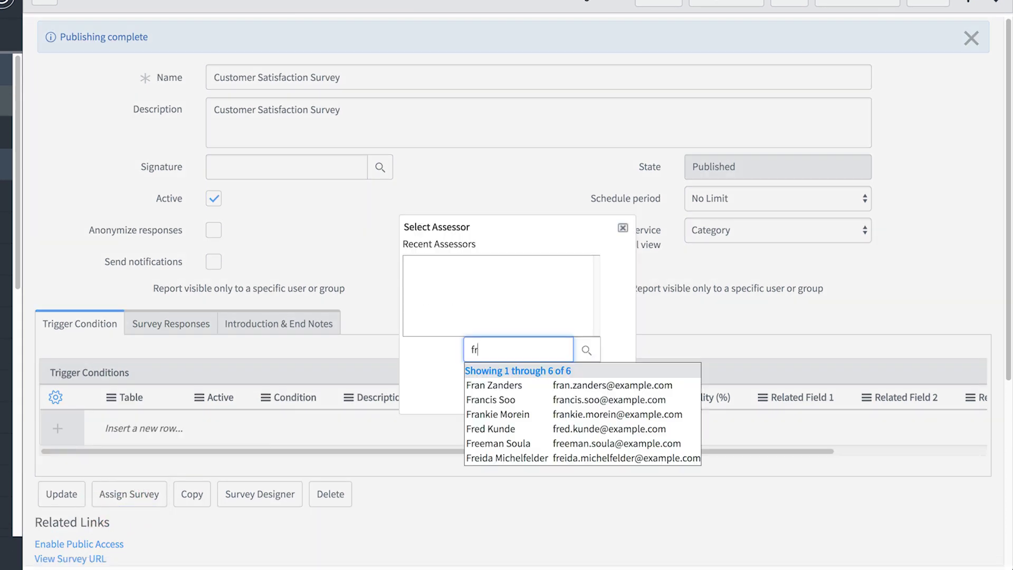
key(Down)
key(Return)
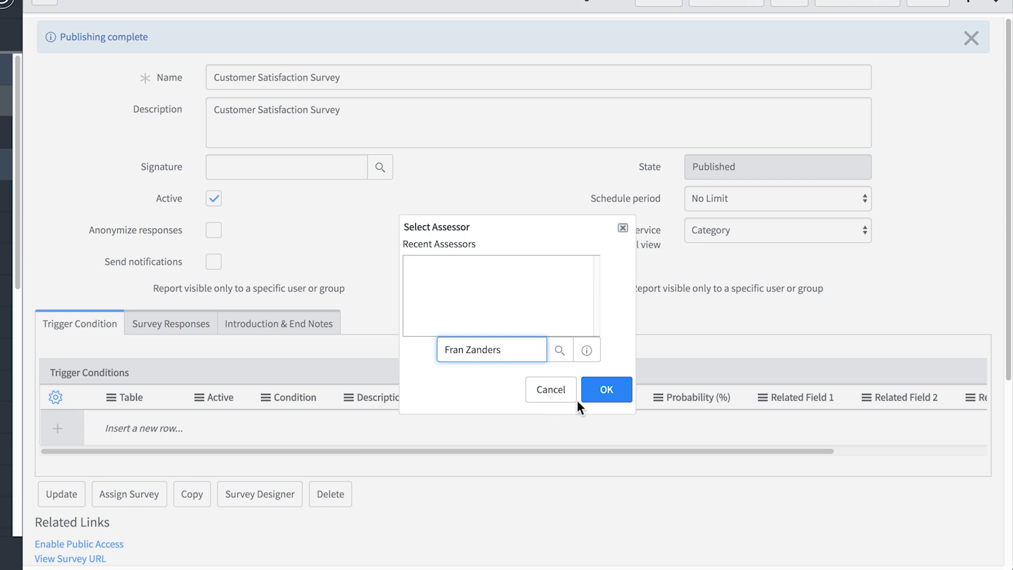
click(601, 394)
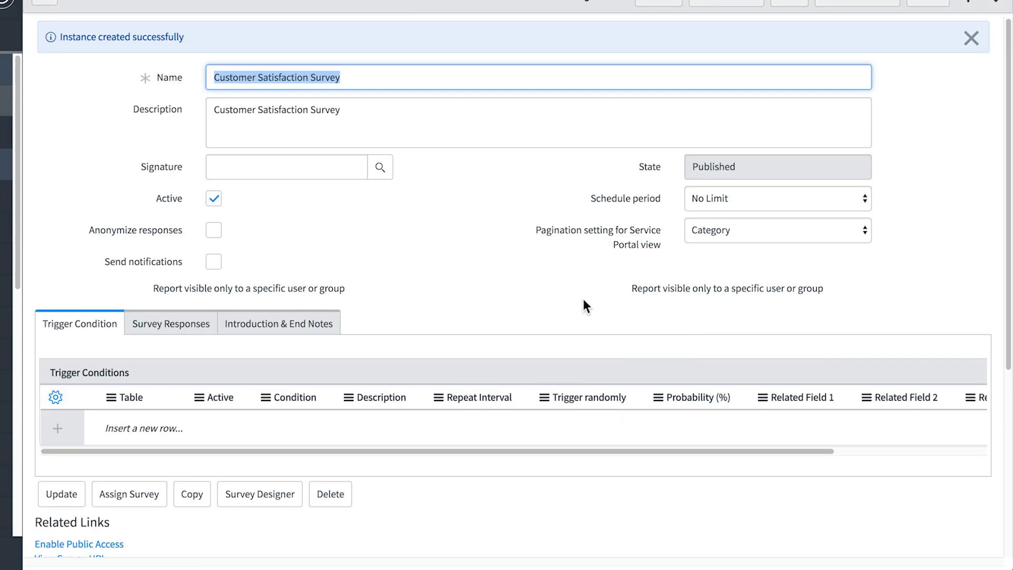
Copy the survey URL from View Survey URL and open a new blank browser tab.
scroll(584, 298, down, 3)
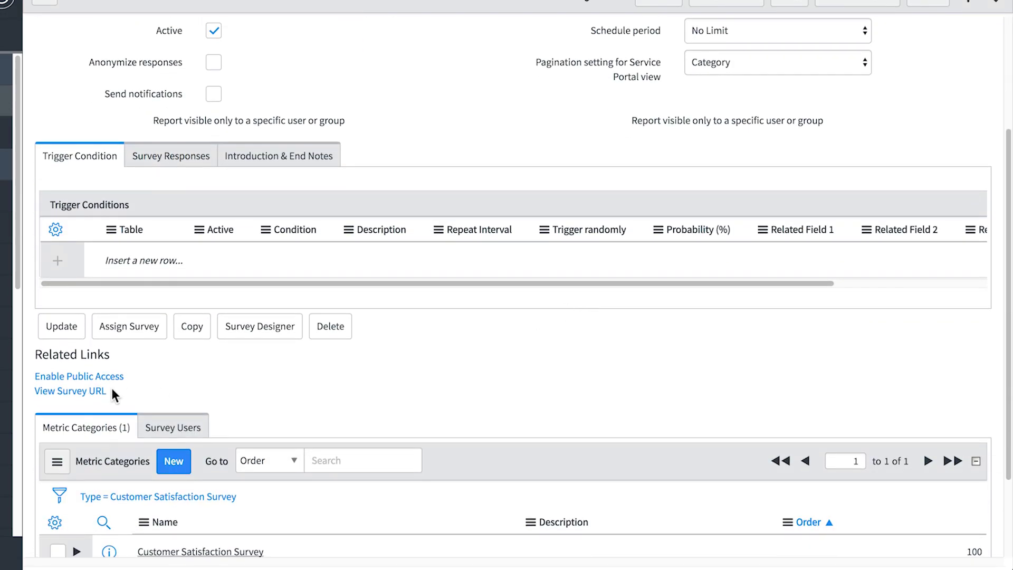
click(97, 390)
triple_click(325, 316)
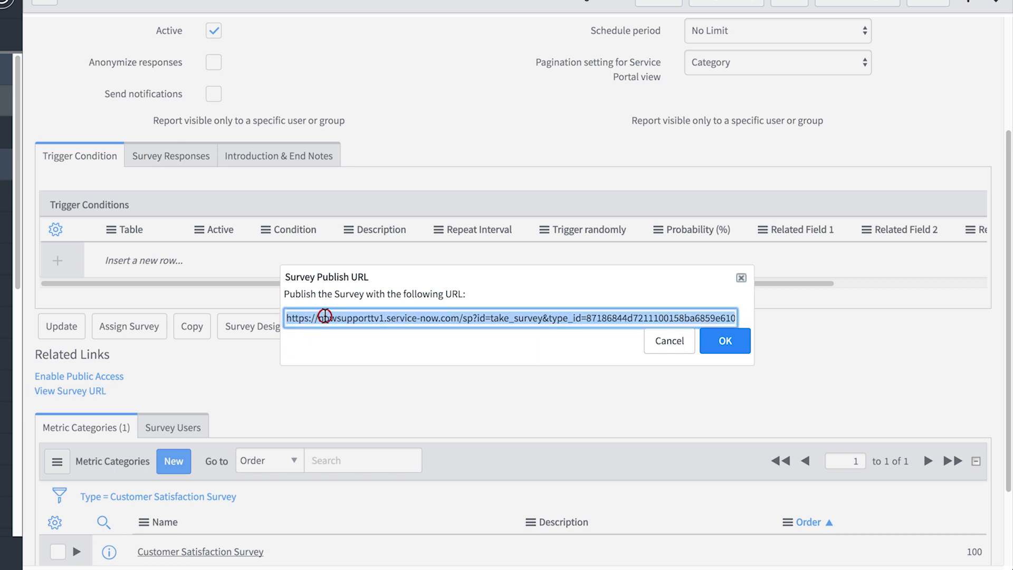
right_click(324, 317)
click(374, 387)
click(719, 347)
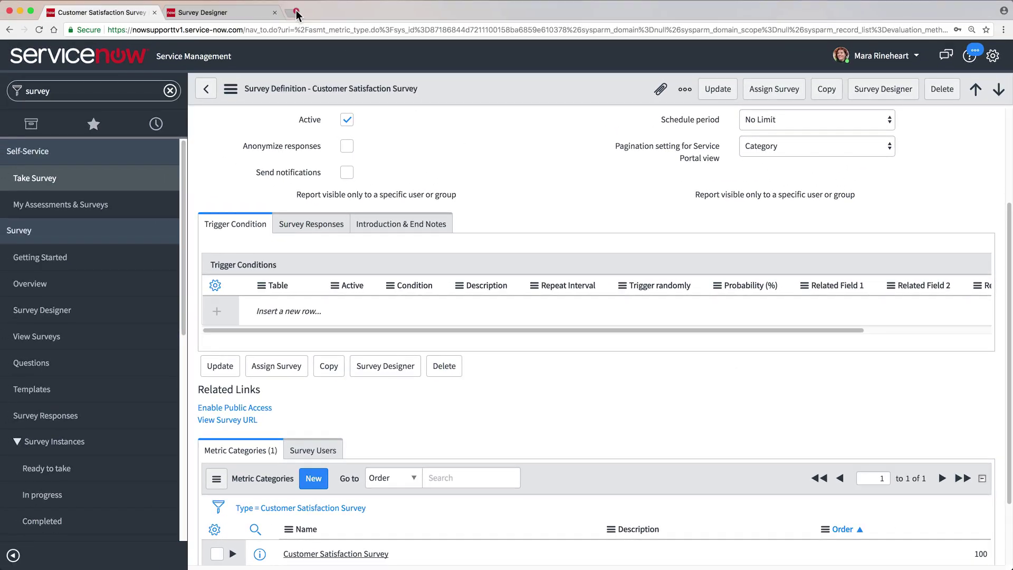
click(294, 12)
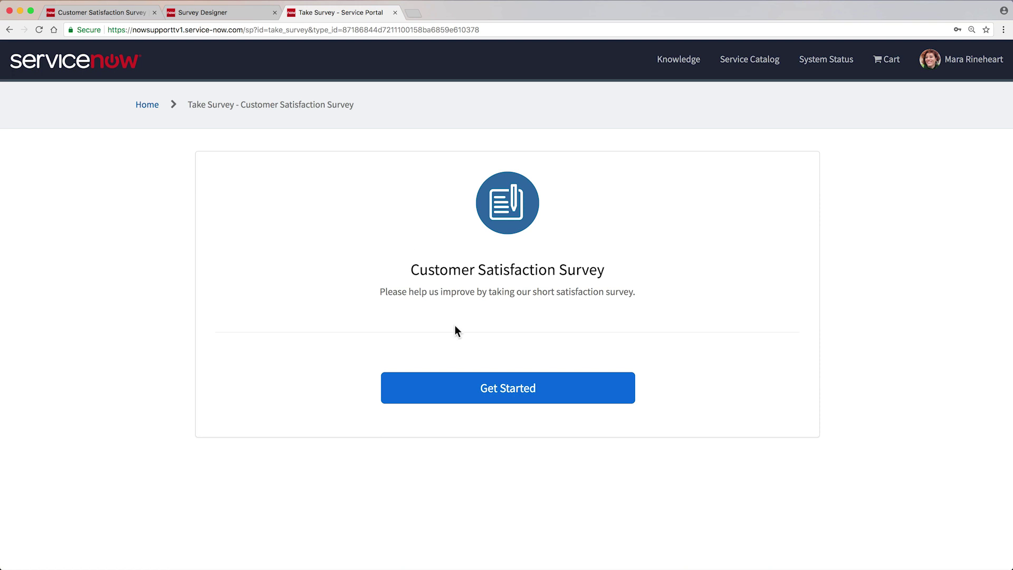
Answer the survey: A - Excellent, Yes to contacting support, technician 5, Yes to courteous and resolved.
click(490, 391)
click(215, 231)
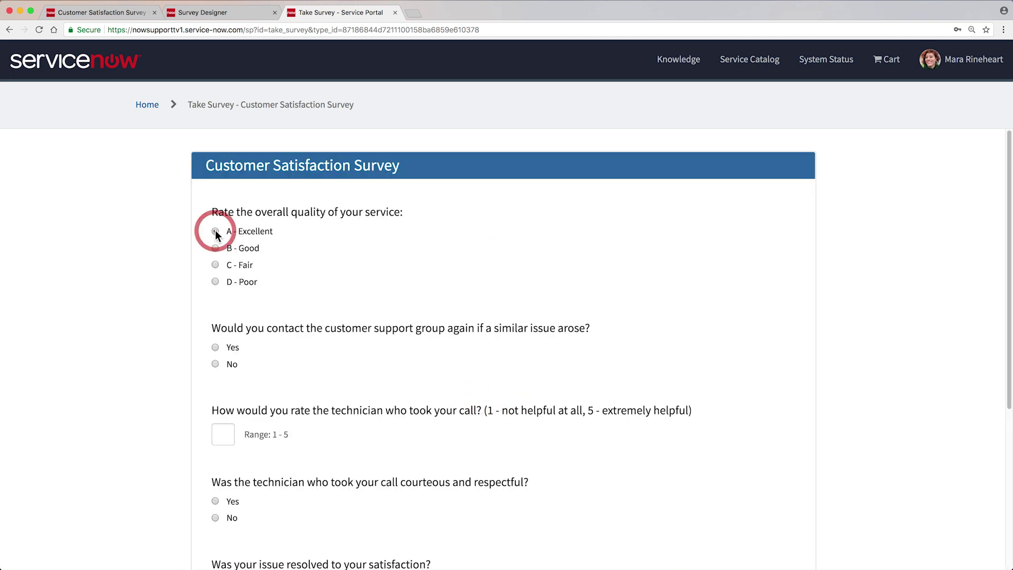
click(215, 348)
scroll(214, 348, down, 3)
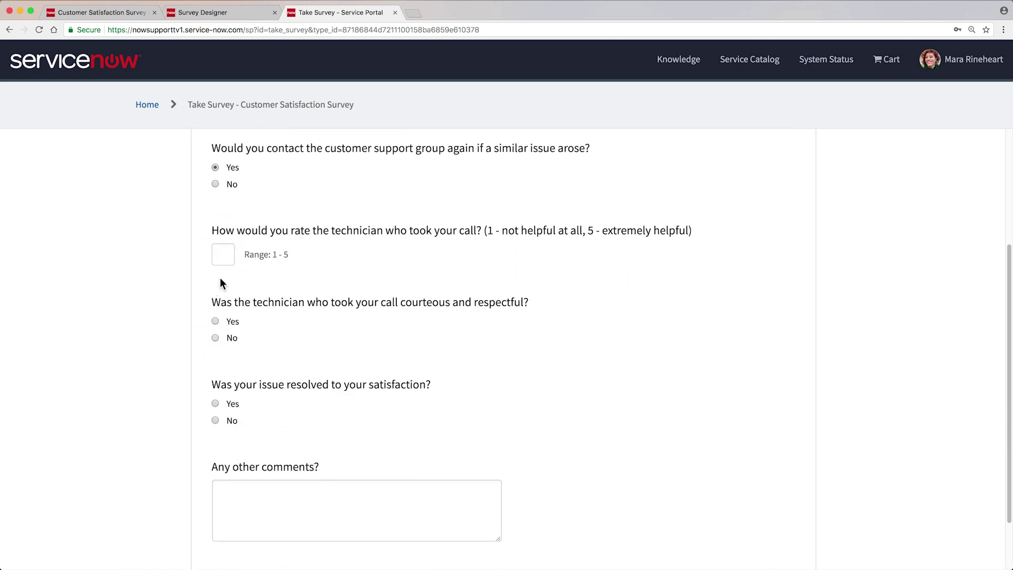
click(226, 253)
text(5)
scroll(217, 252, down, 3)
click(216, 250)
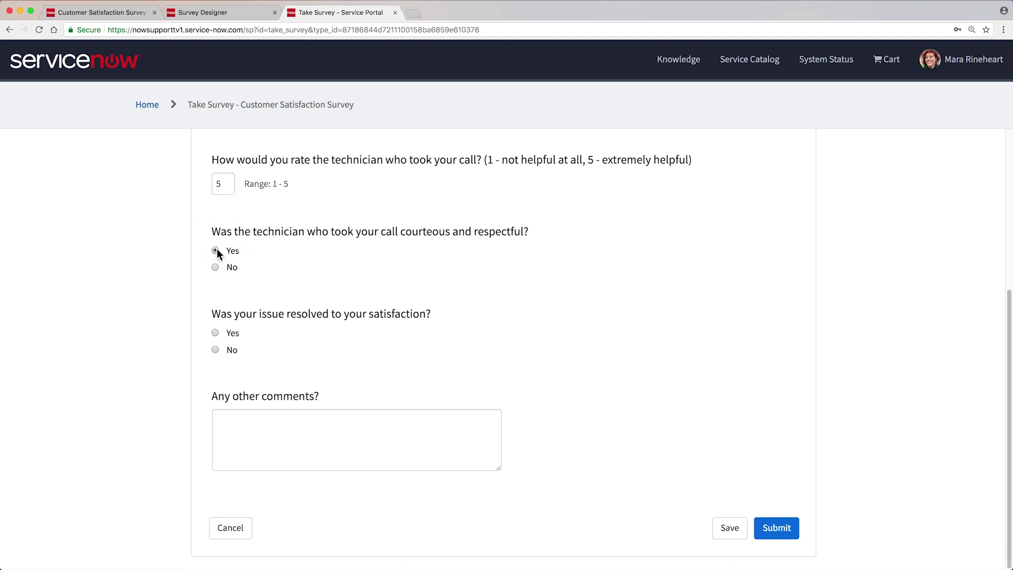
click(216, 333)
click(247, 424)
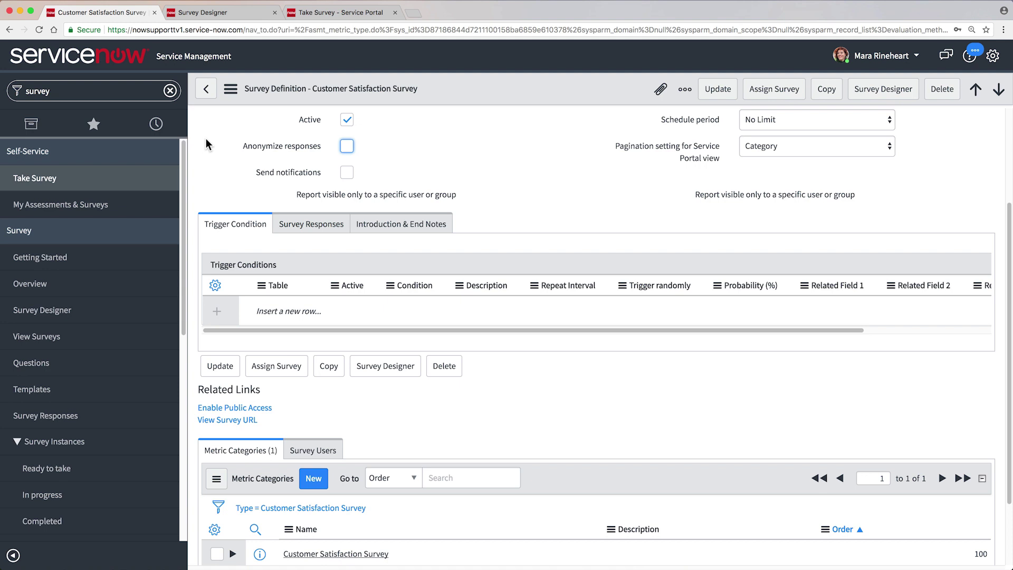
Open Survey > Overview to see charts like Timely Response ratings and Surveys by Metric Type and State.
click(45, 288)
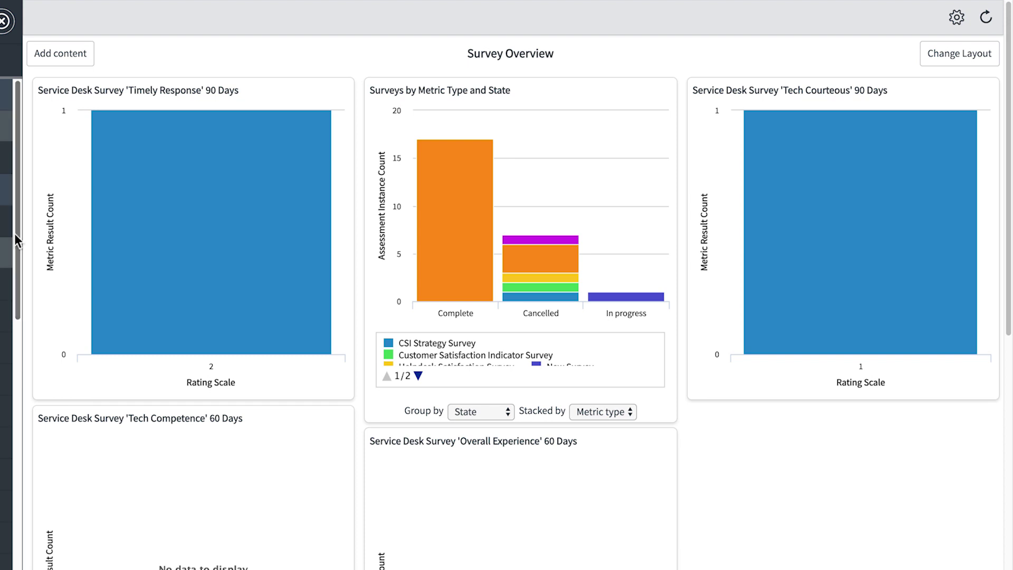
mouse_move(542, 94)
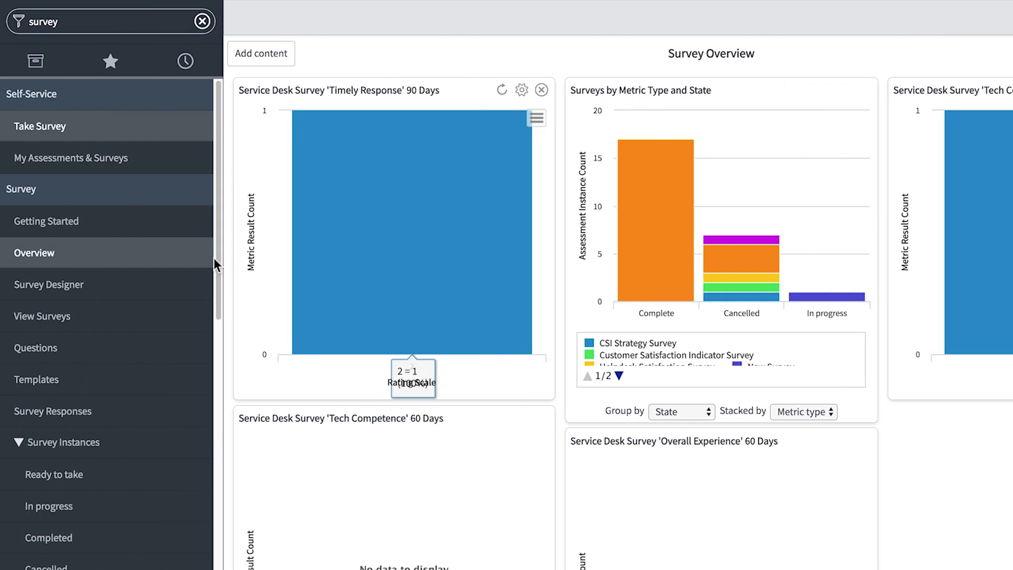
Open the Customer Satisfaction Survey's View Scorecard link and scroll through its per-question charts and comments.
click(93, 313)
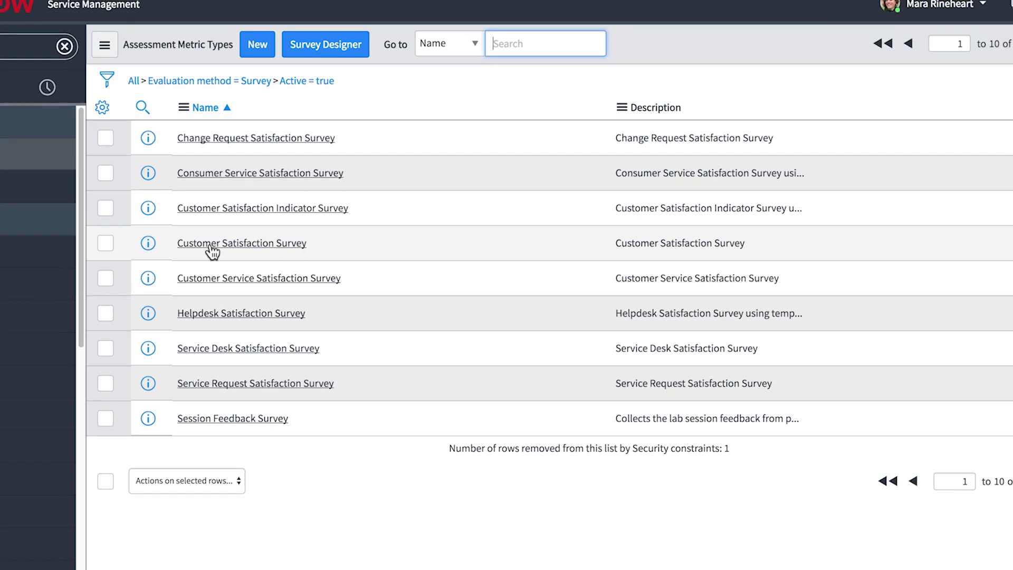
click(212, 249)
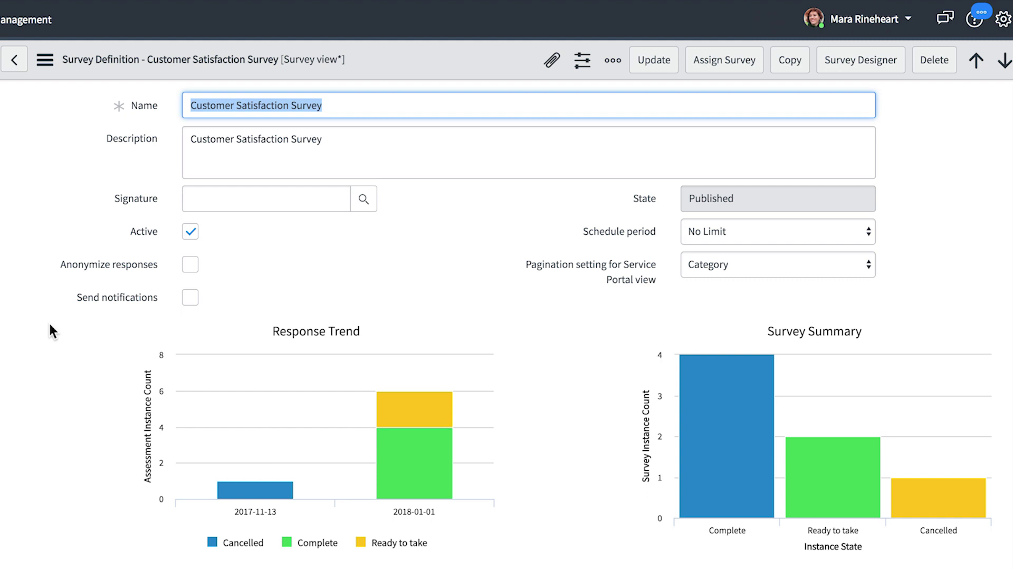
scroll(49, 321, down, 5)
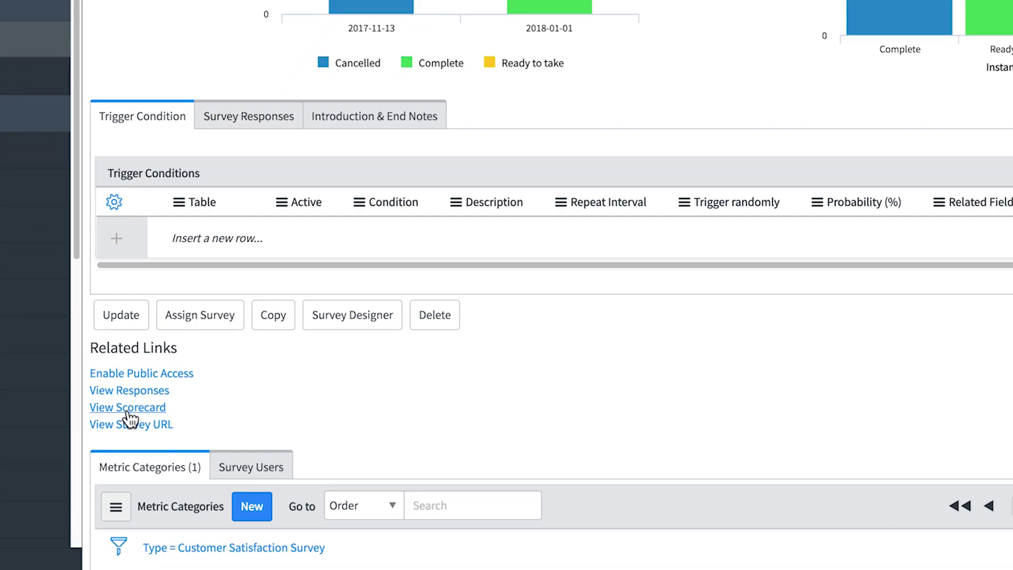
click(50, 486)
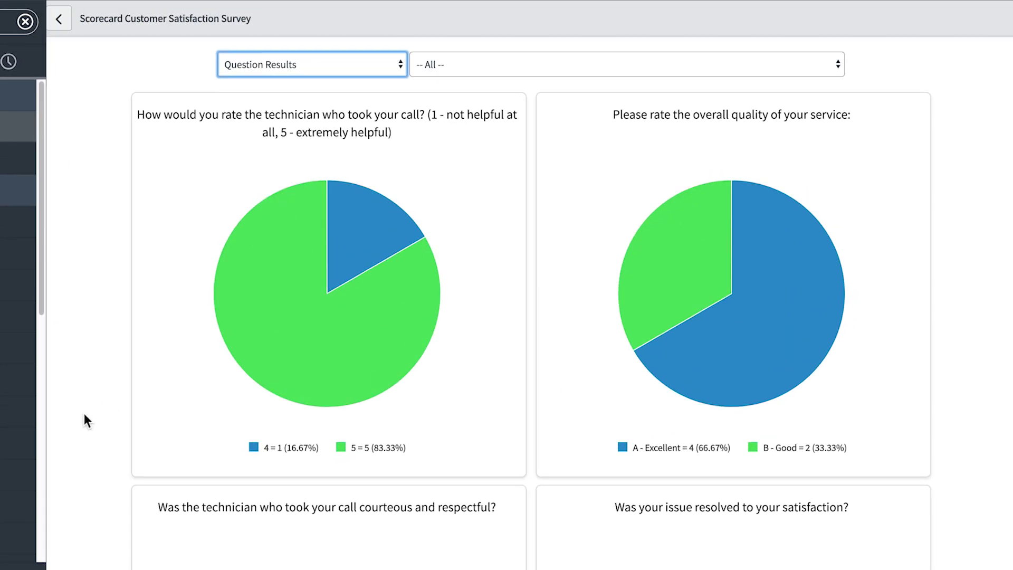
mouse_move(309, 290)
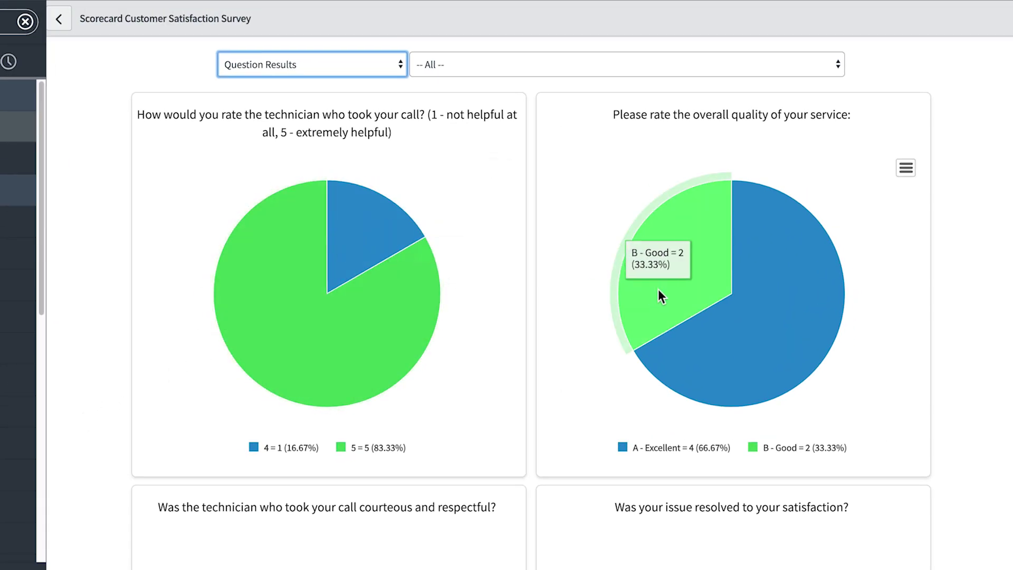
scroll(959, 306, down, 13)
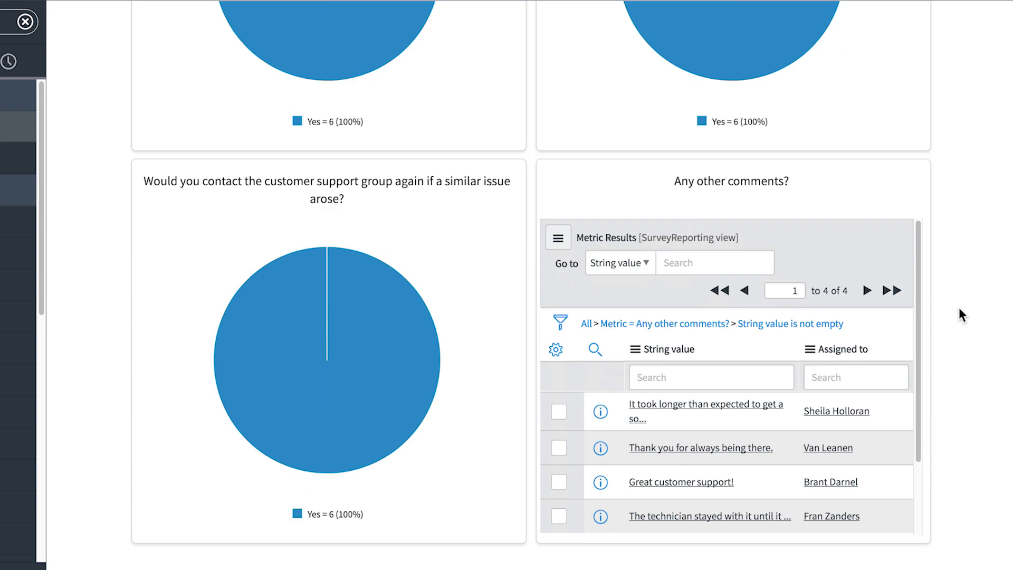